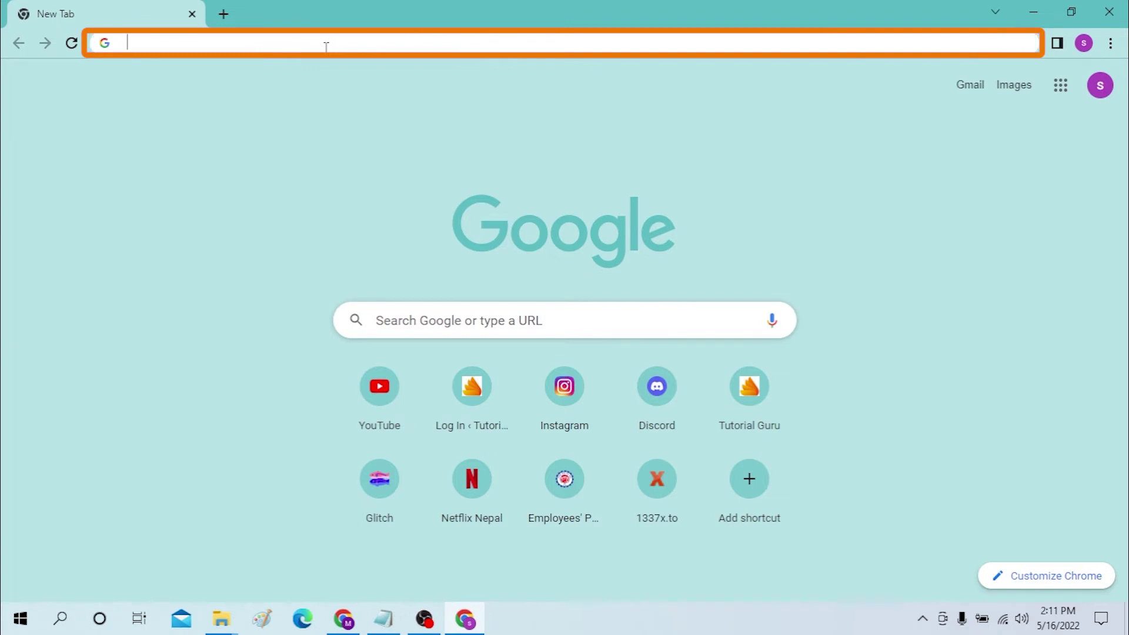
Load the Cash App homepage at cash.app from the address bar.
left_click(327, 46)
type("ca")
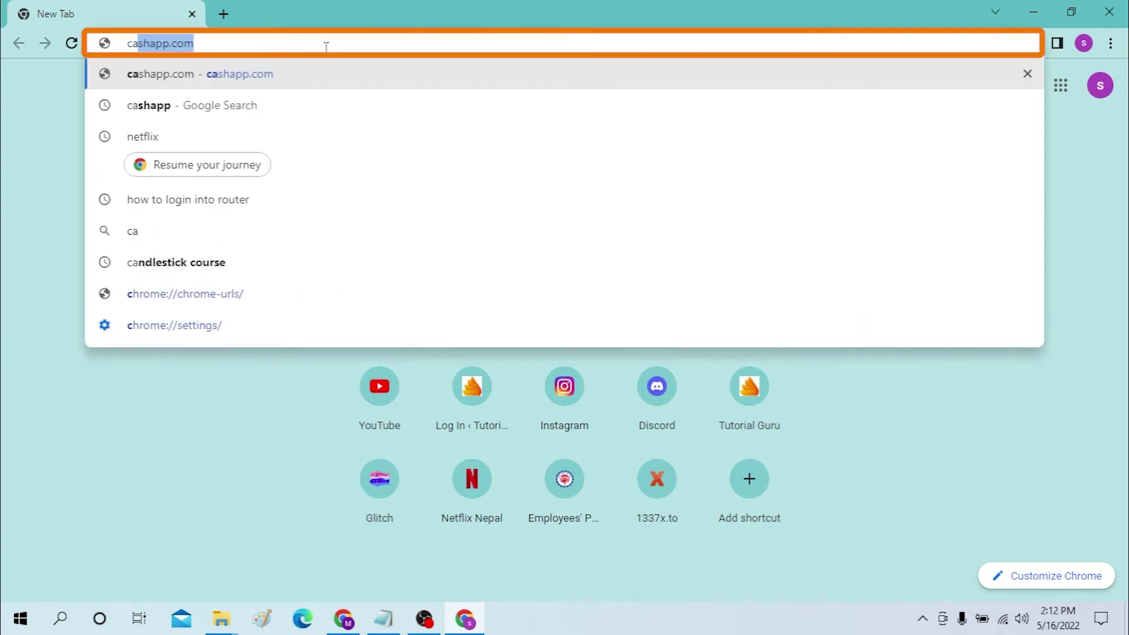
type("sh.app")
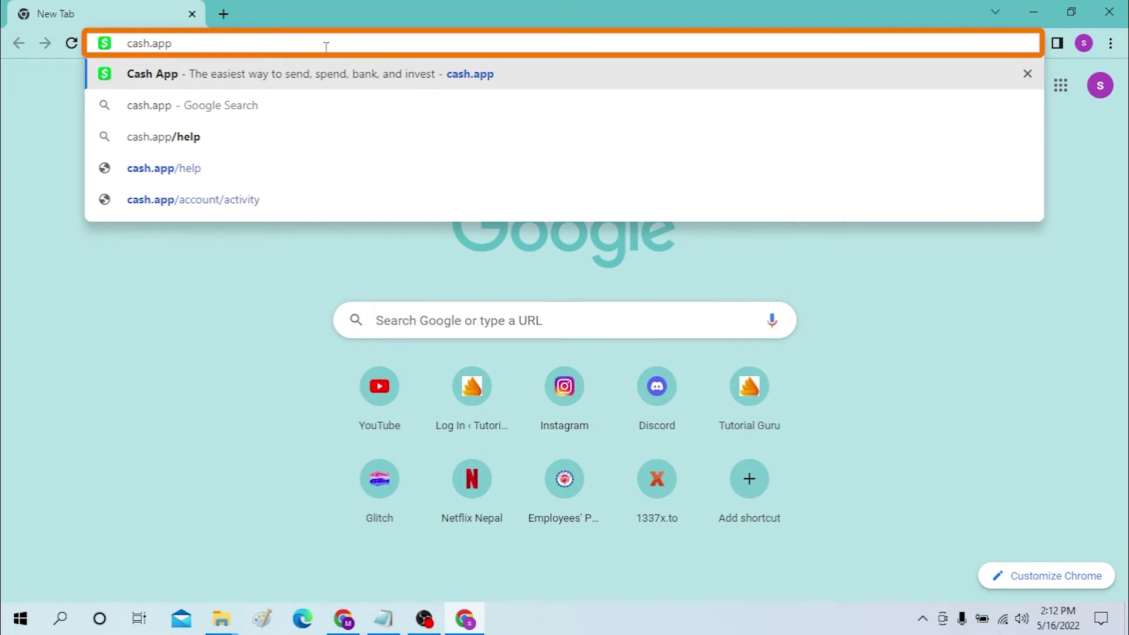
key("Return")
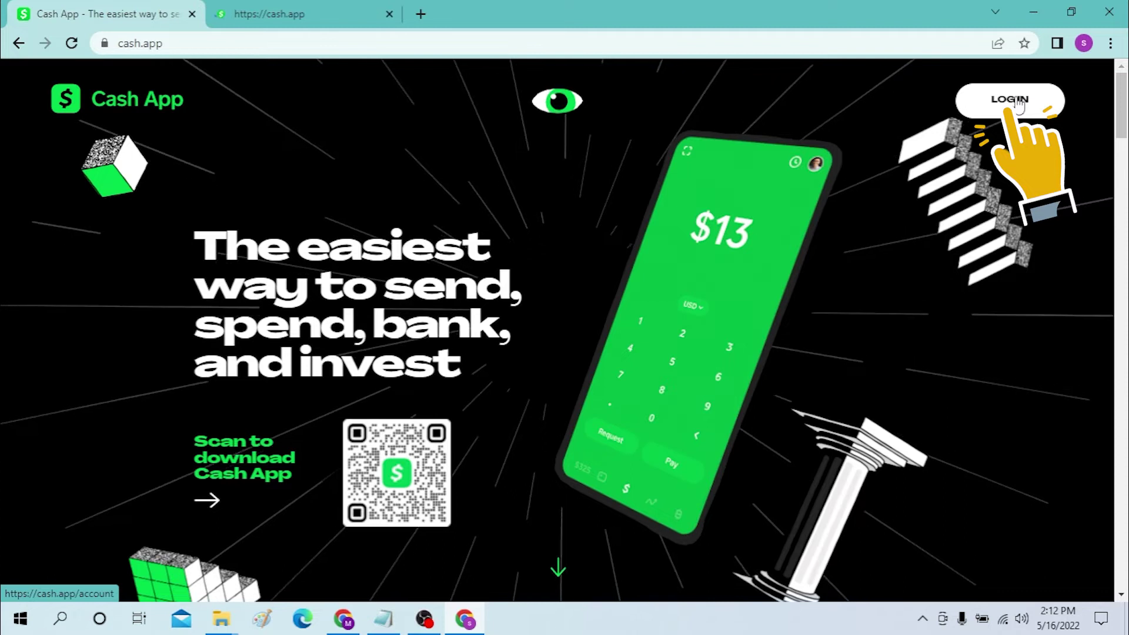
Use the top-right LOG IN button to open the cash.app/account sign-in page.
left_click(1019, 103)
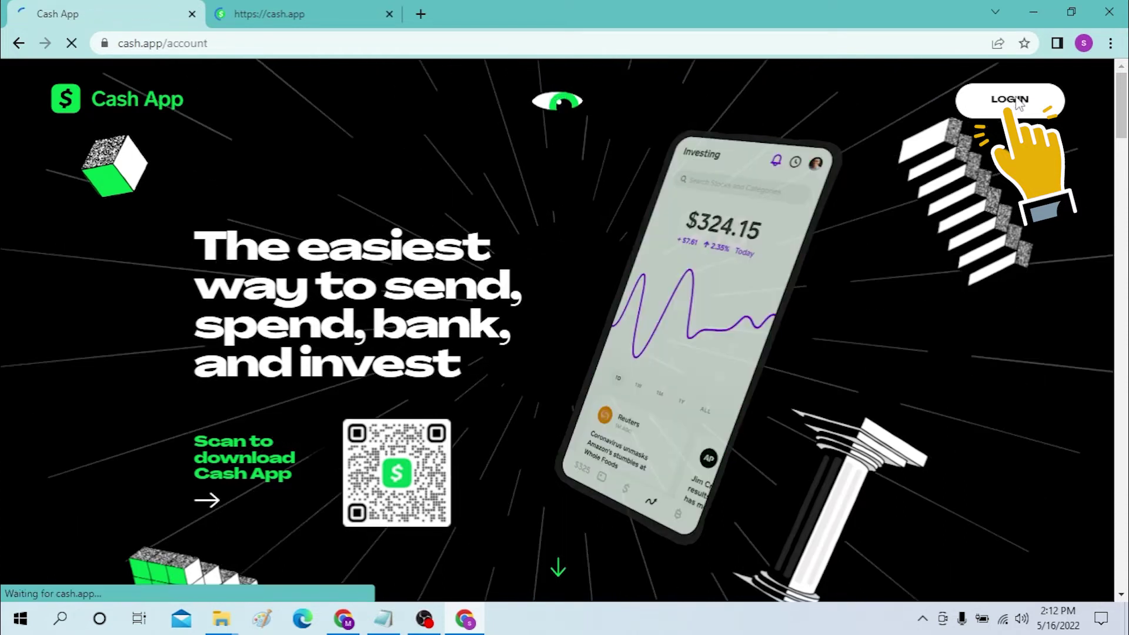